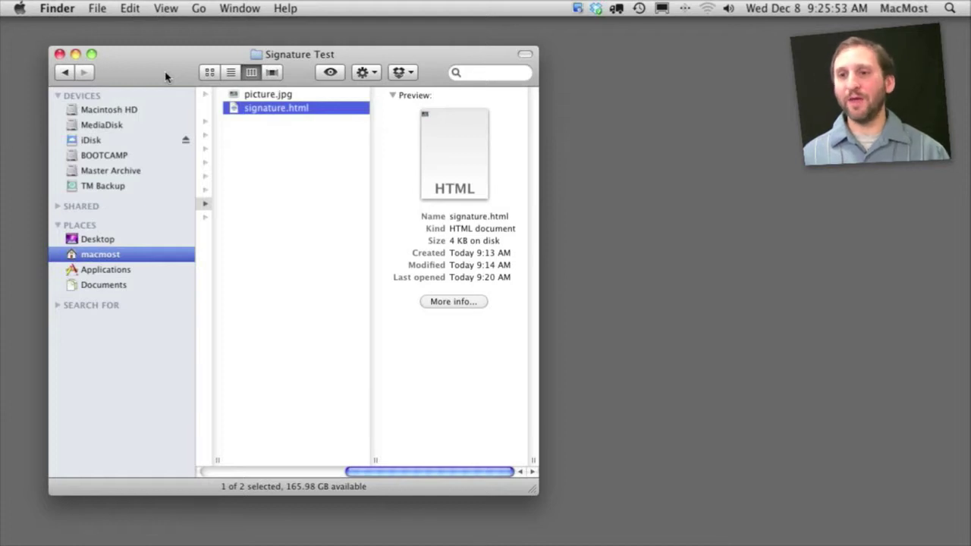
Step: Preview picture.jpg and signature.html in Finder, reveal the Signature Test folder, and view the HTML source
click(272, 97)
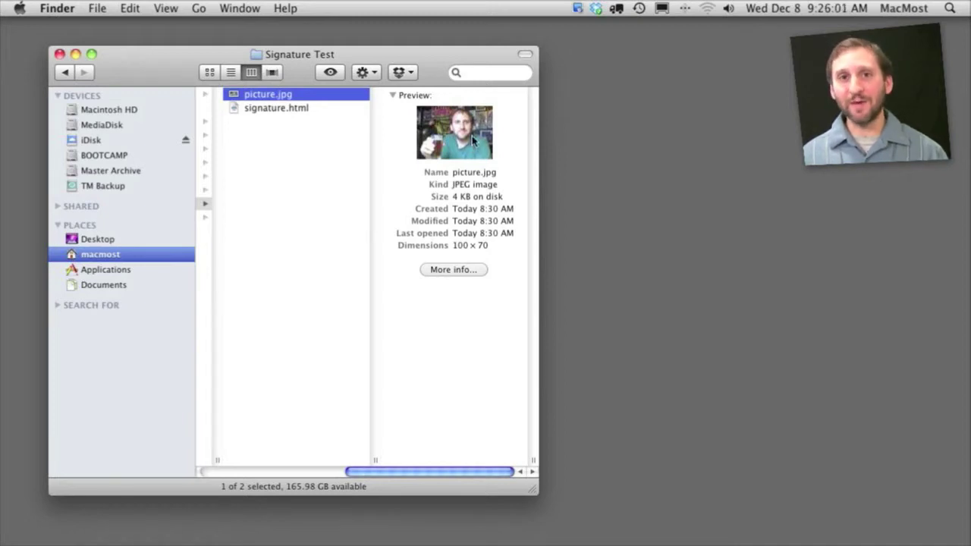
click(273, 111)
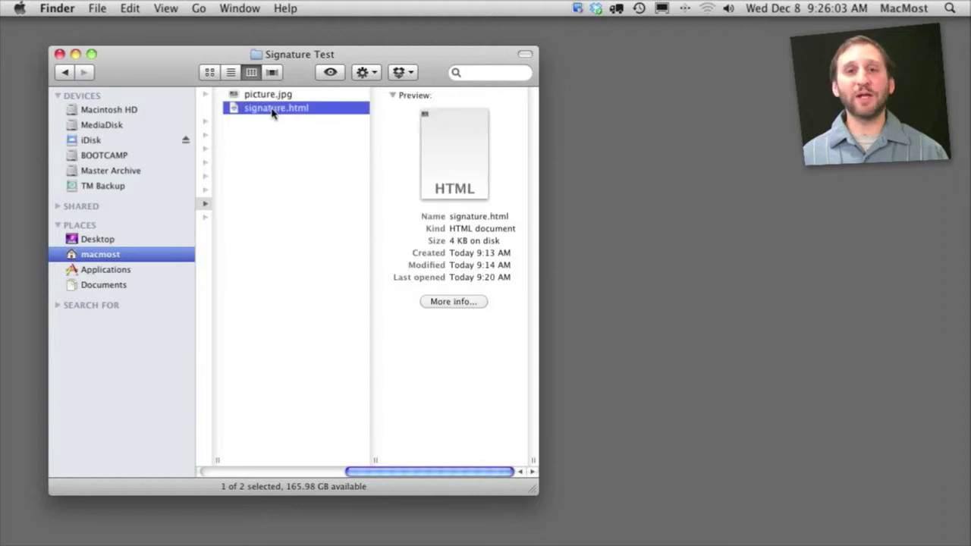
scroll(285, 171, left, 10)
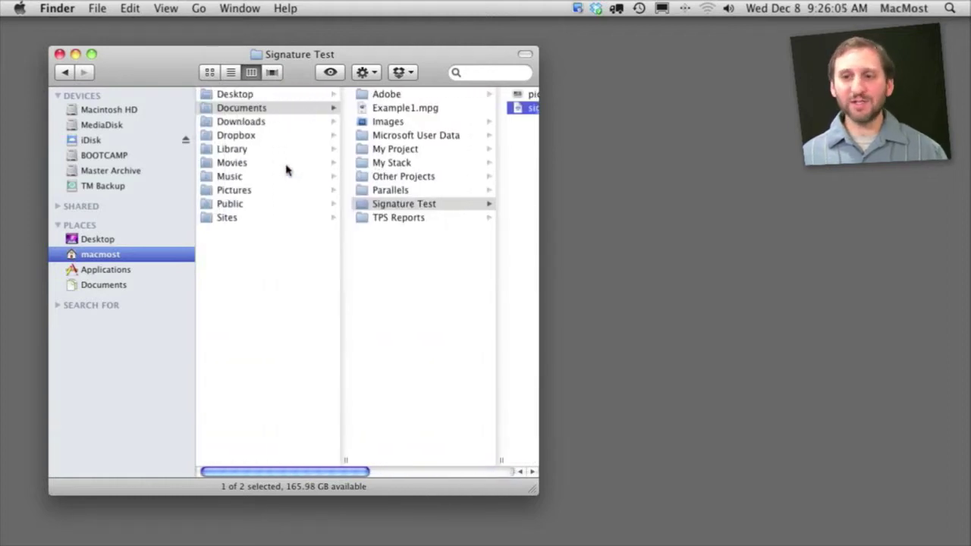
click(408, 205)
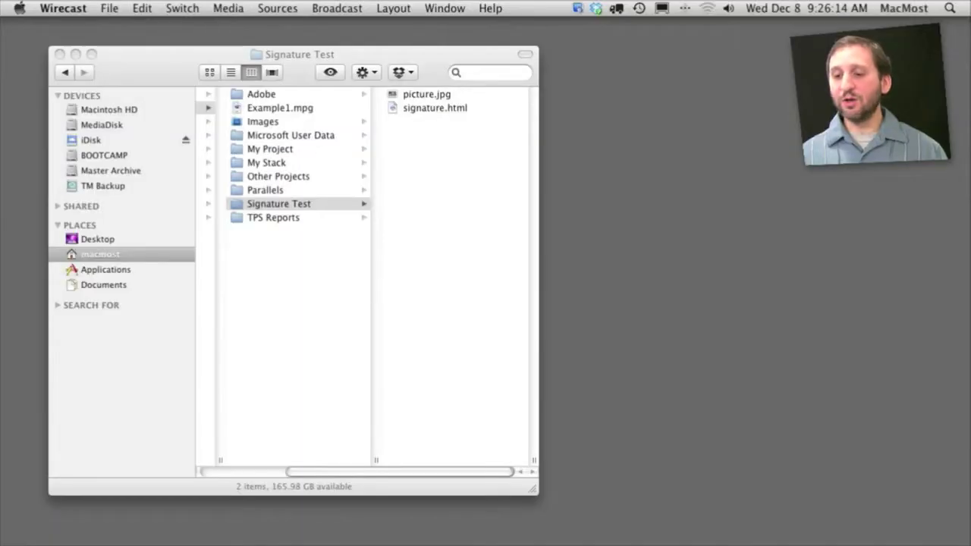
key(super+Tab)
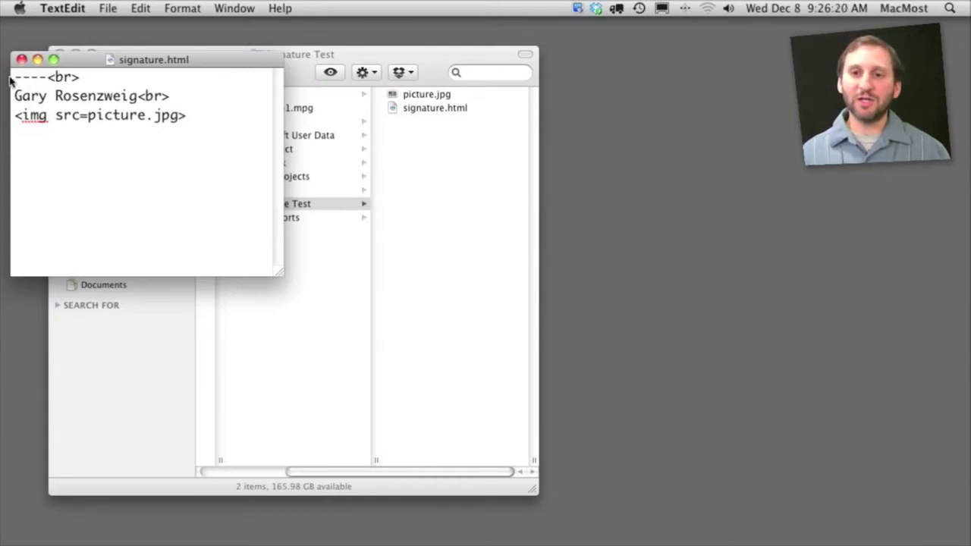
drag(47, 78, 117, 81)
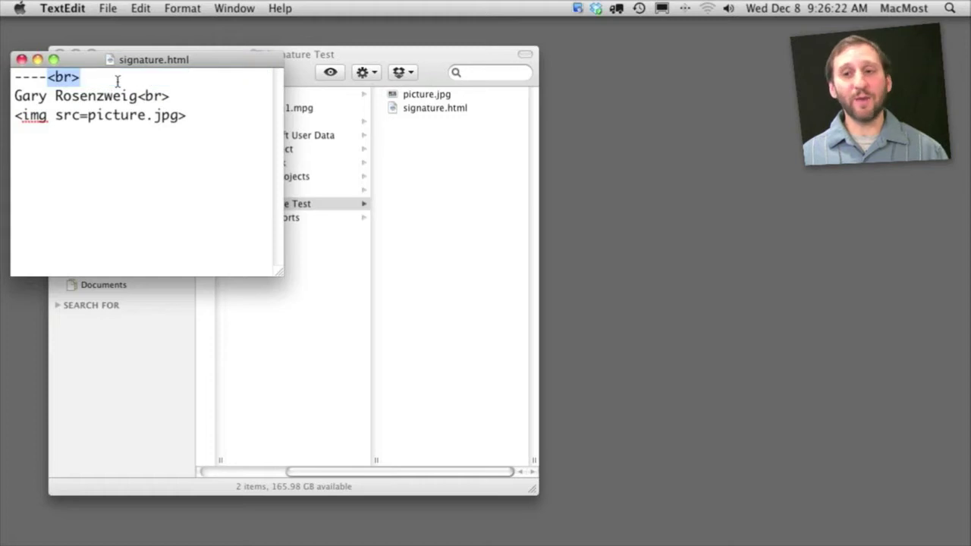
drag(13, 97, 178, 96)
click(33, 125)
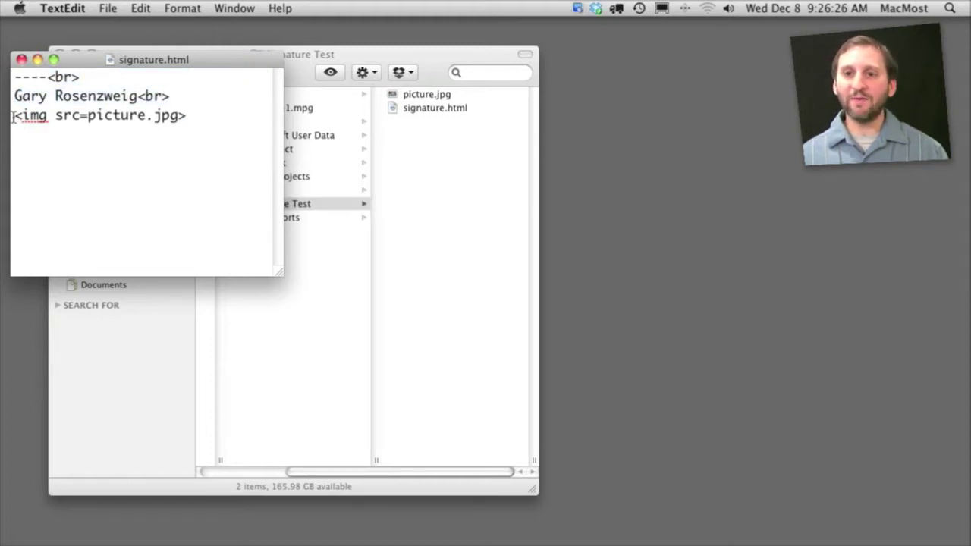
drag(15, 116, 193, 118)
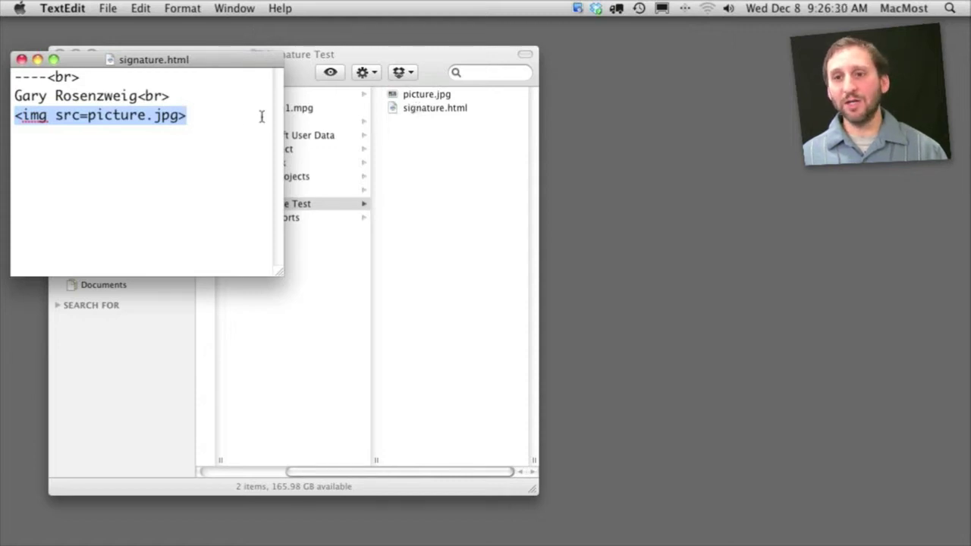
click(155, 116)
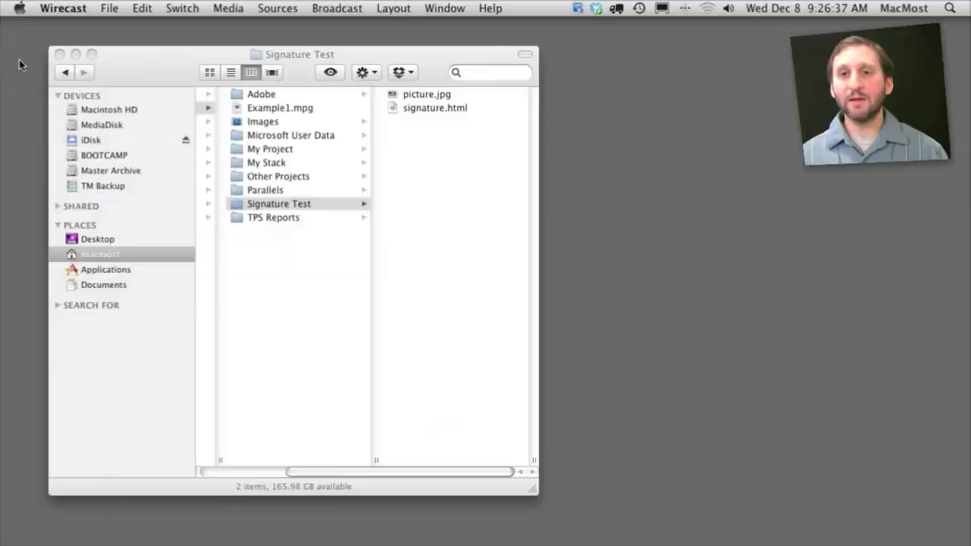
Step: Open signature.html in Safari and copy its rendered dashes, name and photo for Mail
click(400, 129)
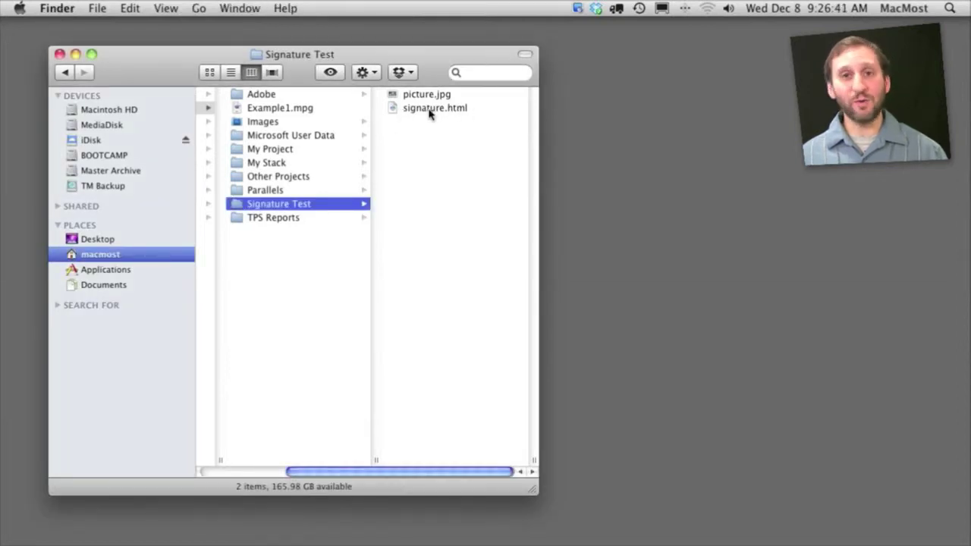
double_click(429, 110)
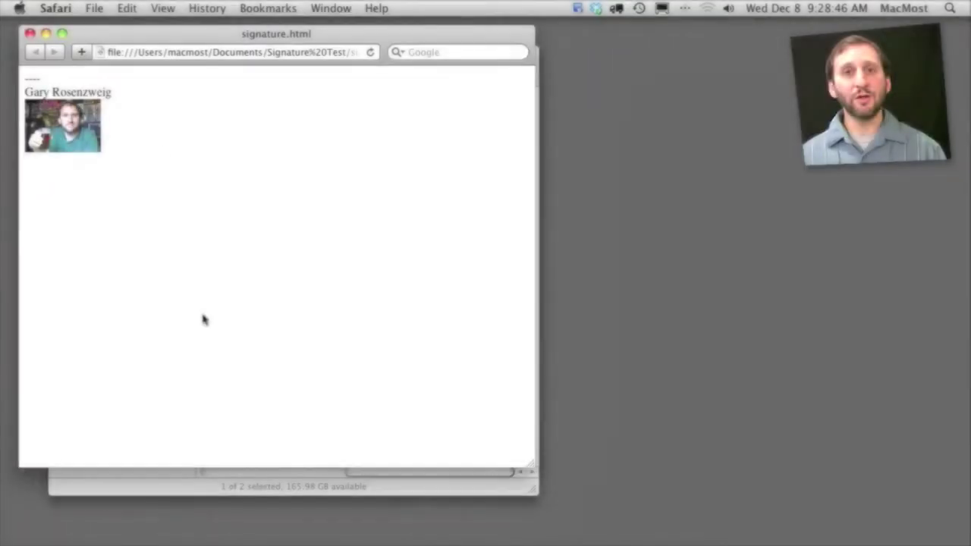
drag(148, 150, 19, 71)
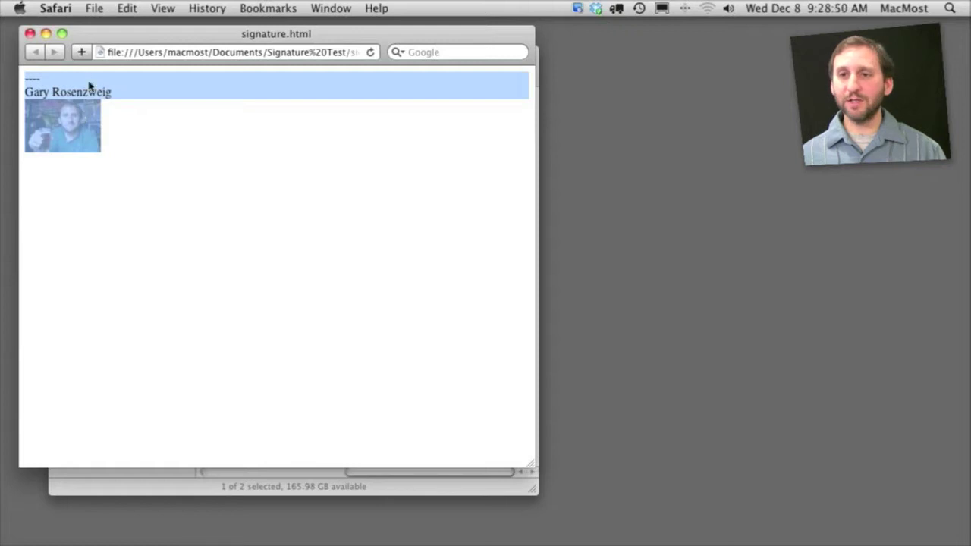
click(120, 10)
click(132, 80)
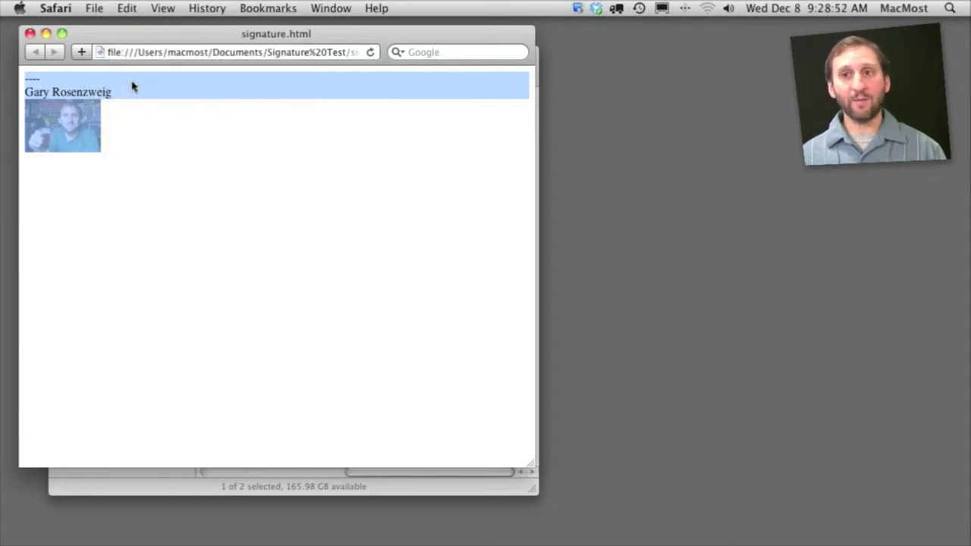
key(super+Tab)
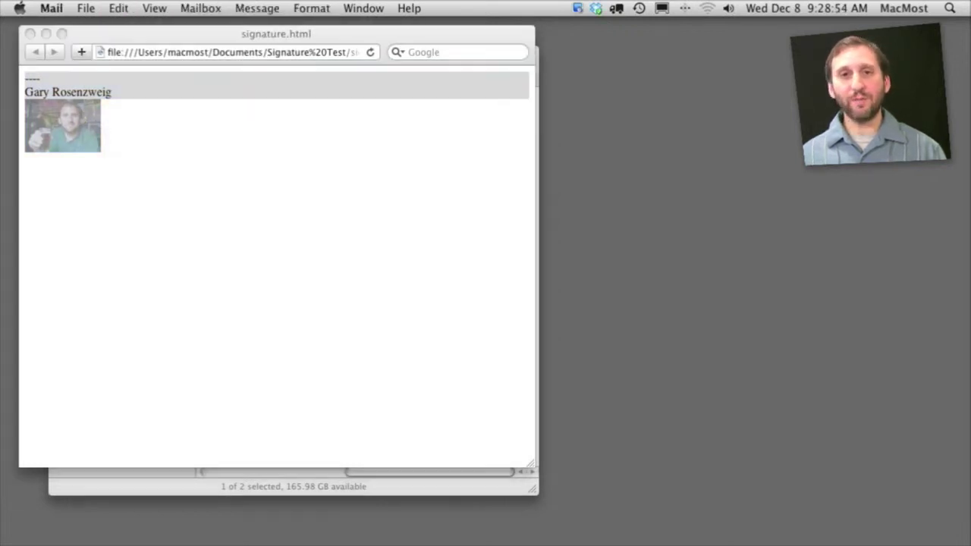
Step: Create a new signature in Mail's Signatures preferences
click(52, 9)
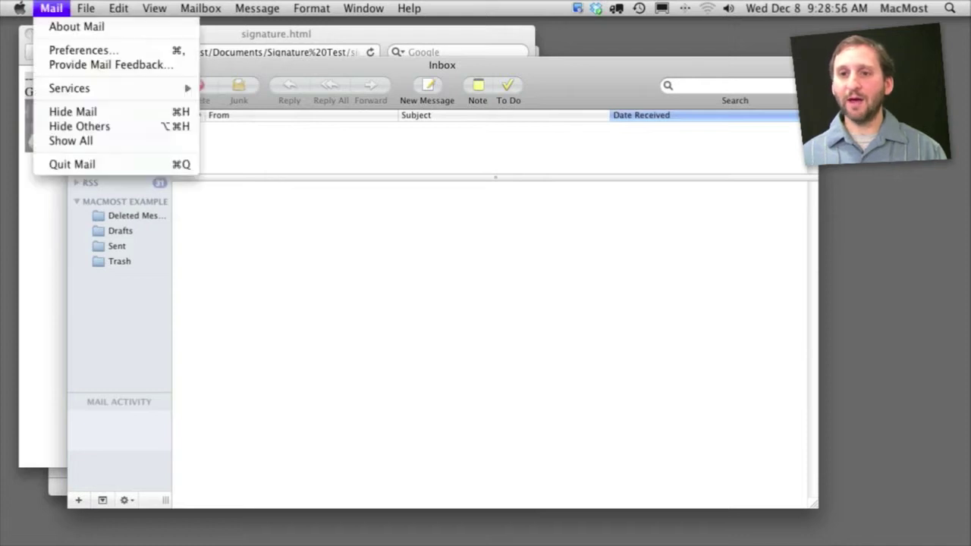
click(67, 48)
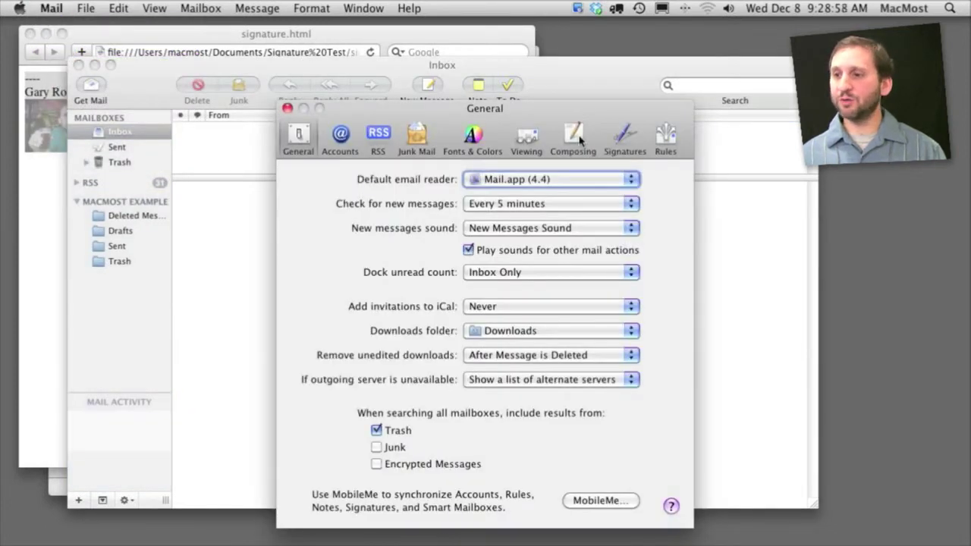
click(619, 136)
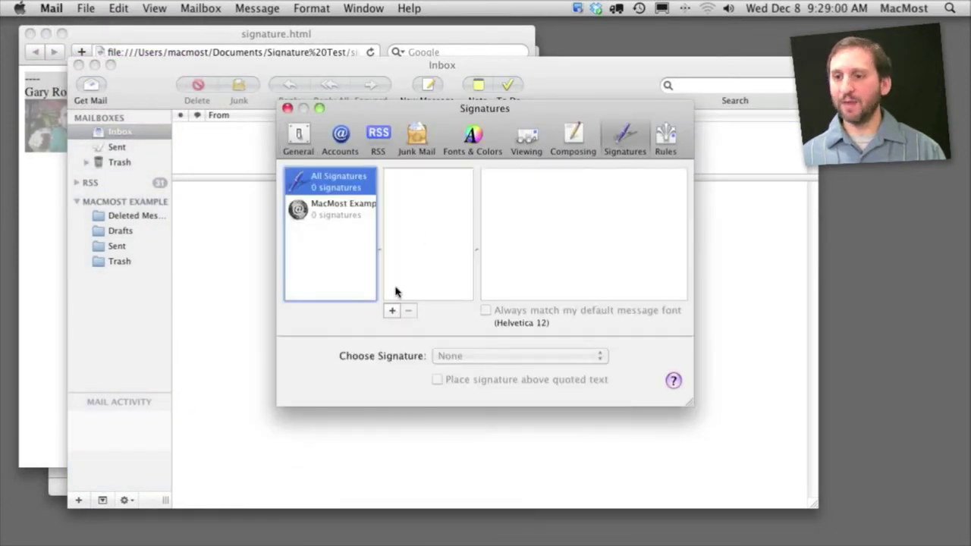
click(392, 311)
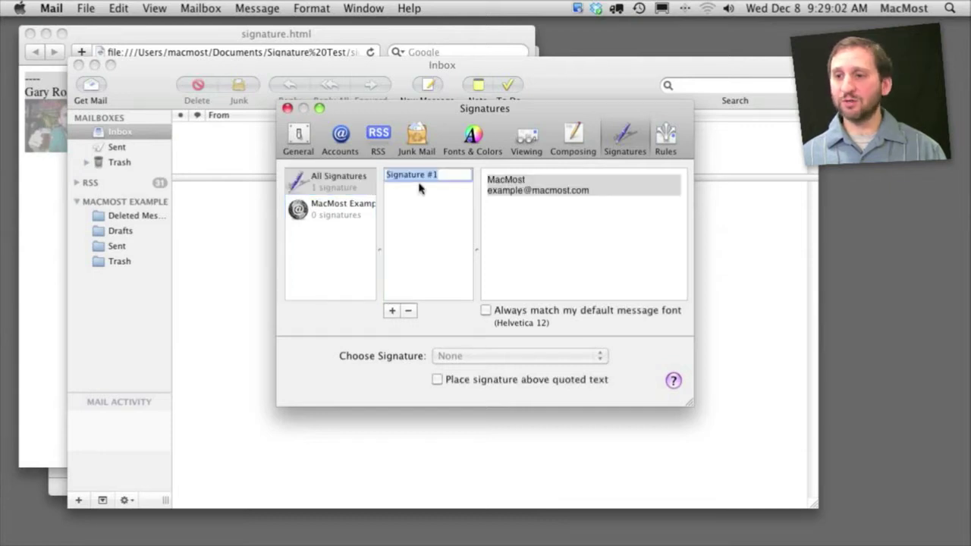
Step: Replace Signature #1's default text with the pasted dashes, Gary Rosenzweig name and photo
click(526, 242)
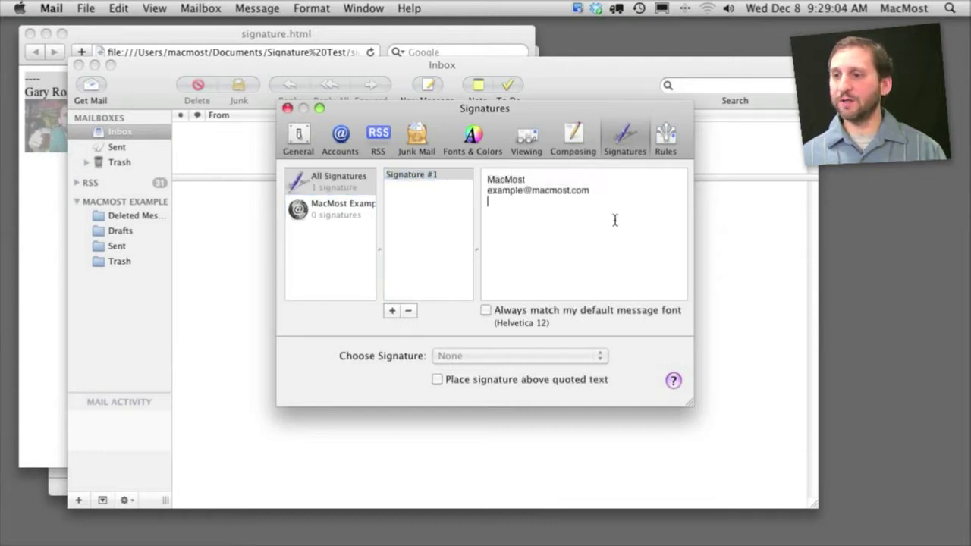
key(super+a)
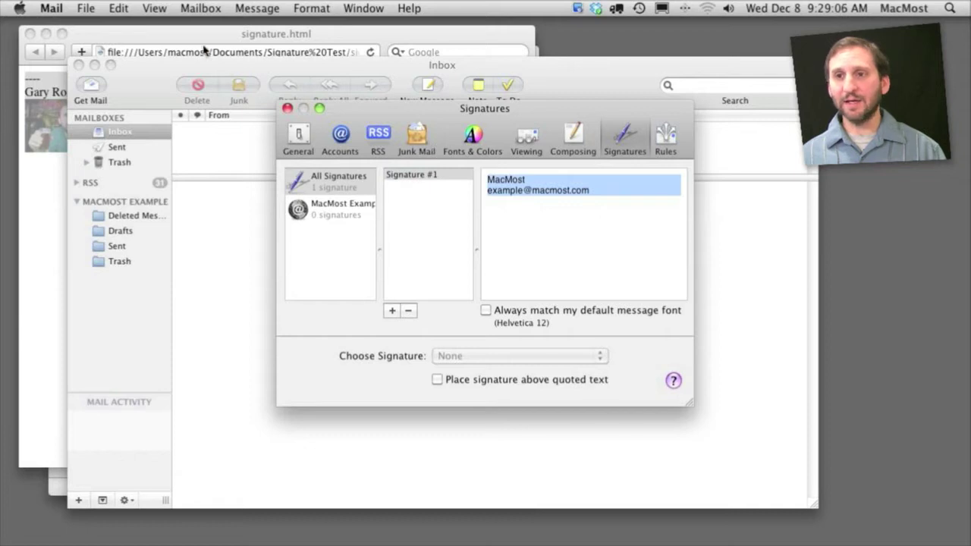
click(118, 8)
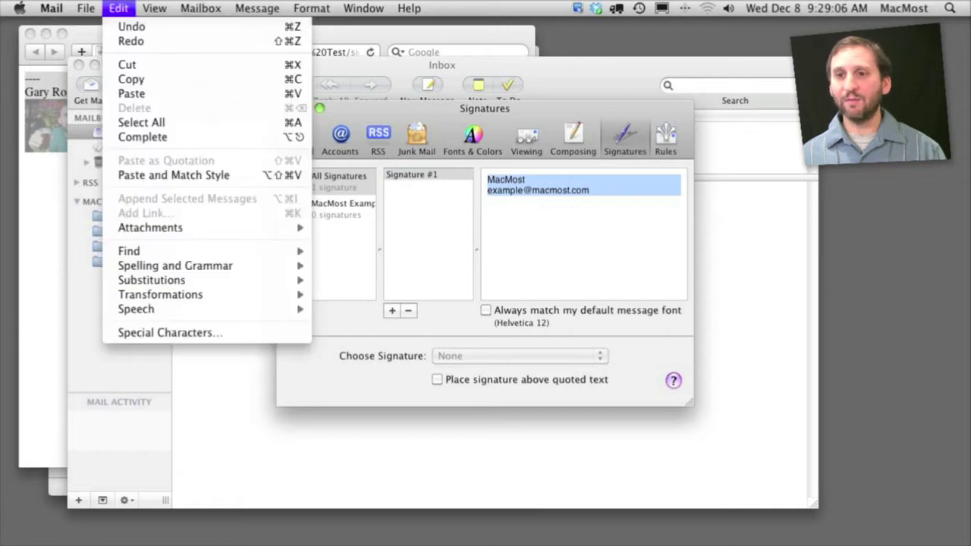
click(141, 94)
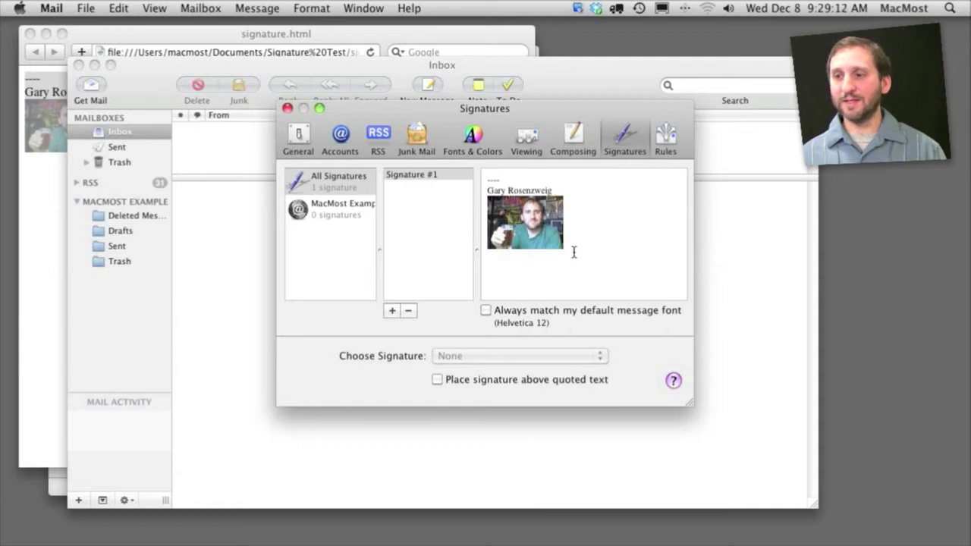
click(42, 176)
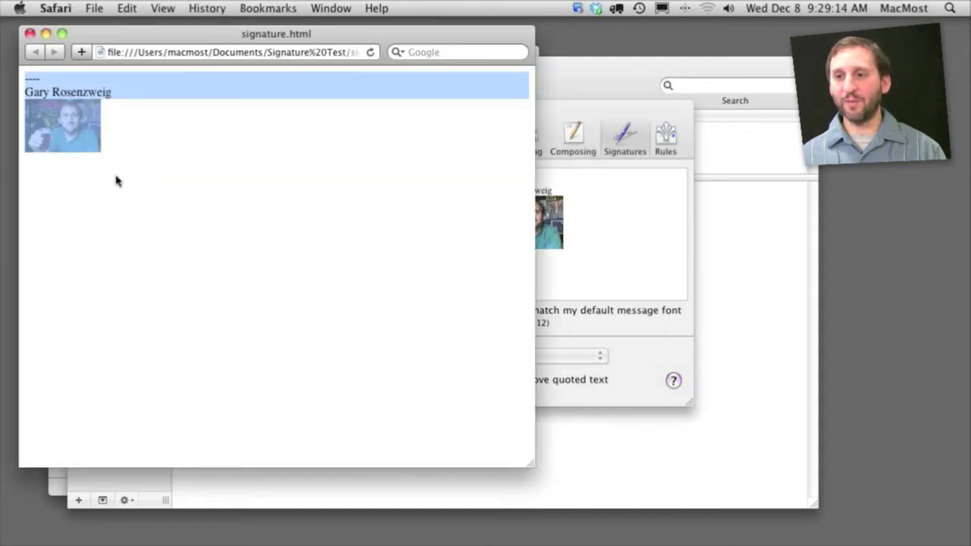
click(607, 204)
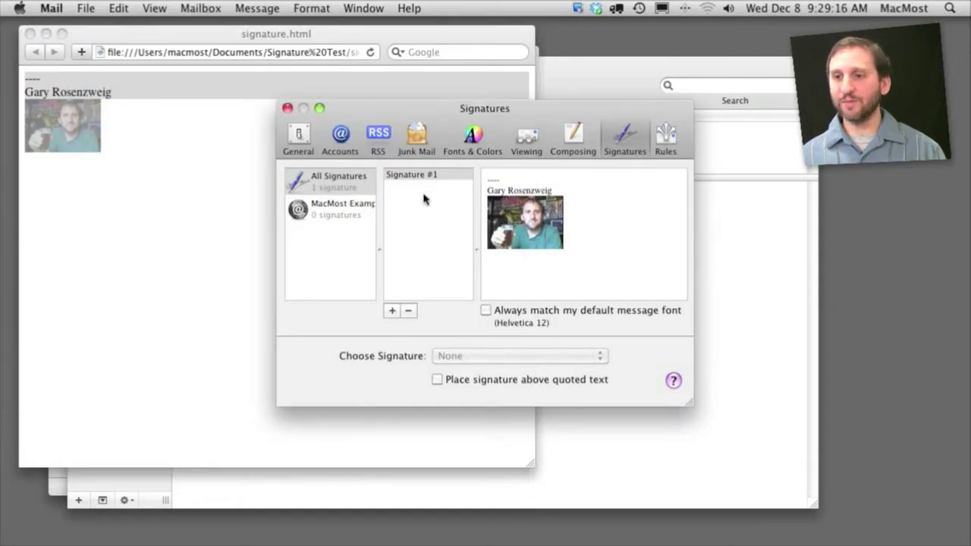
Step: Assign Signature #1 to the MacMost Example account by dragging it onto the account
click(318, 209)
click(331, 189)
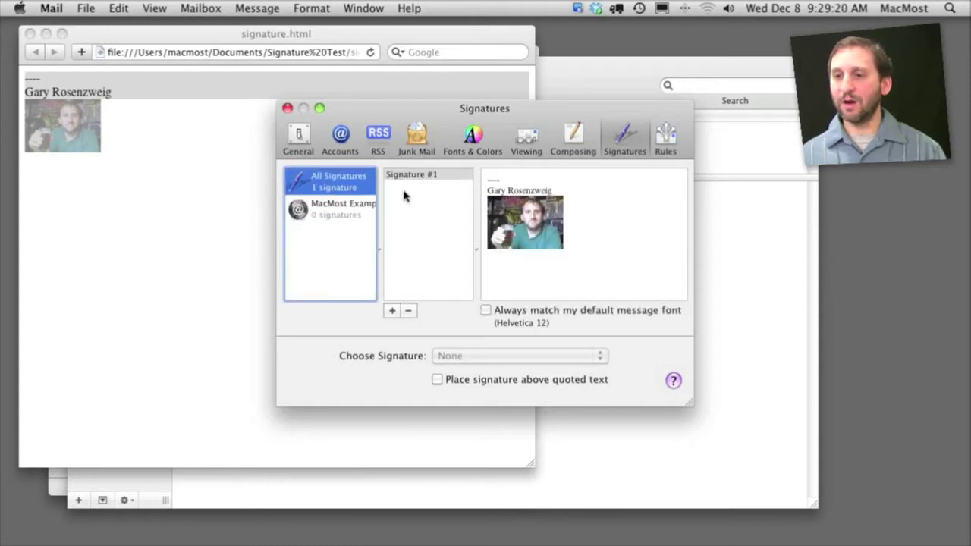
drag(407, 175, 334, 220)
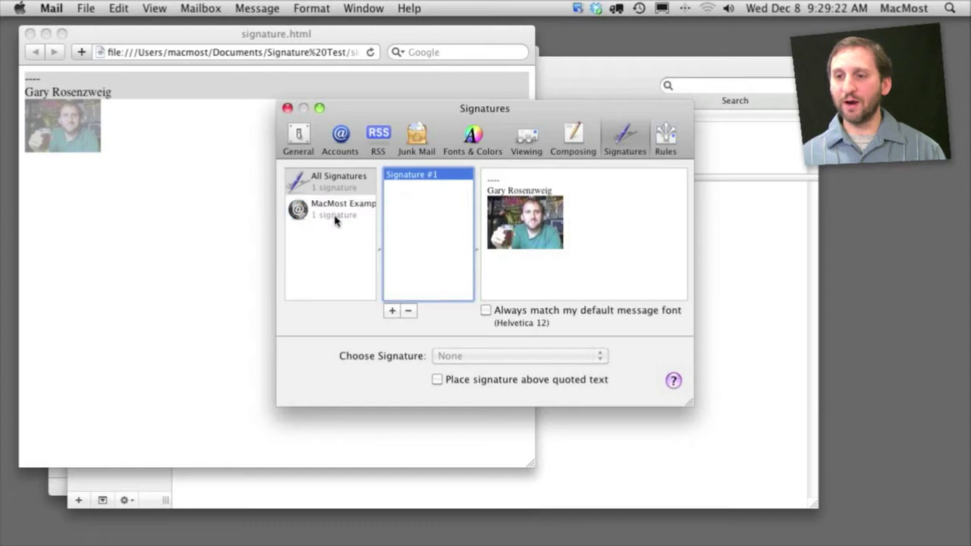
Step: Set the MacMost Example account's Choose Signature to Signature #1 and close Preferences
click(328, 213)
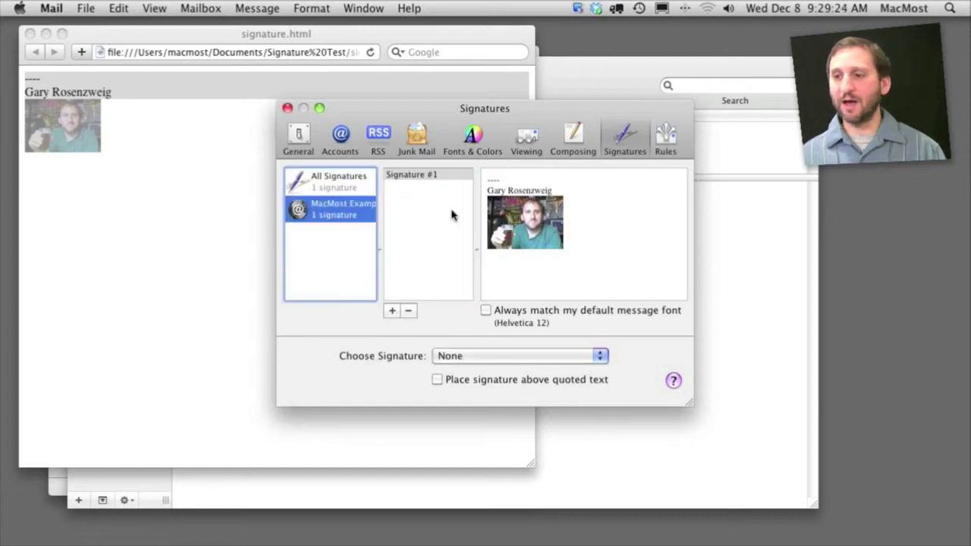
click(499, 358)
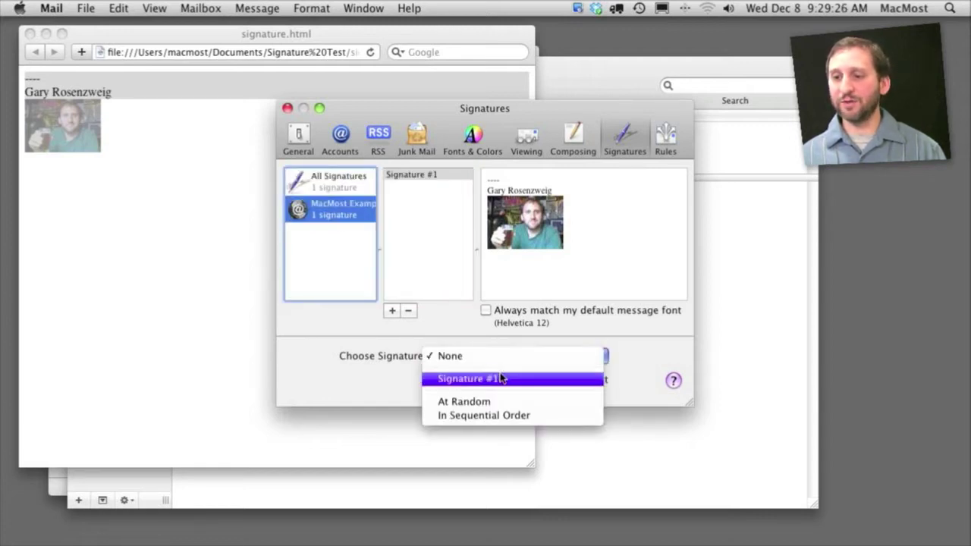
click(501, 380)
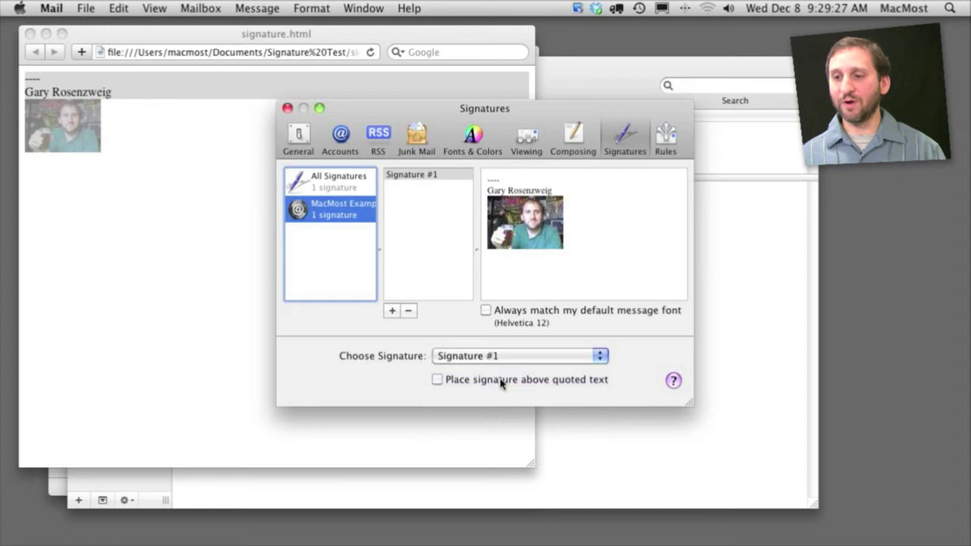
click(287, 109)
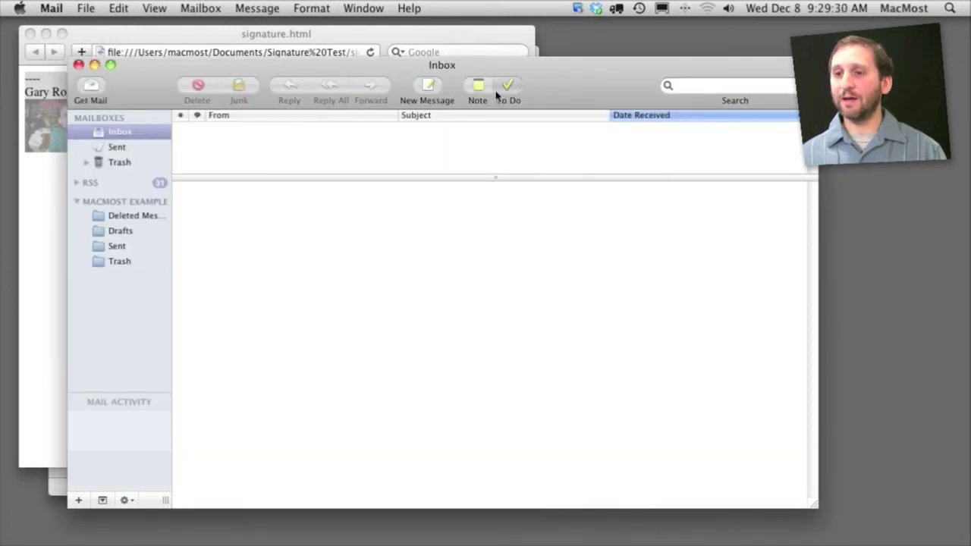
Step: Send a test message with the photo signature and open the received Test message
click(427, 93)
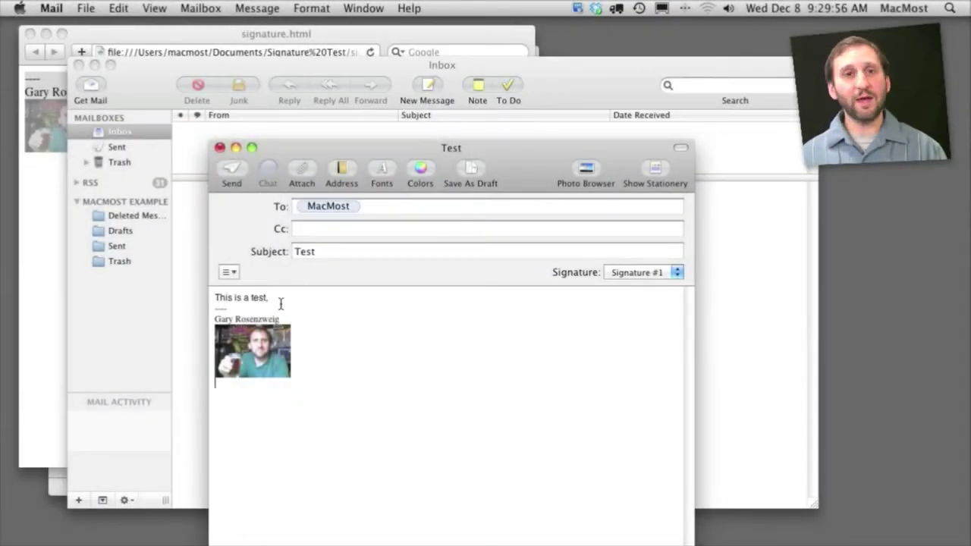
click(236, 176)
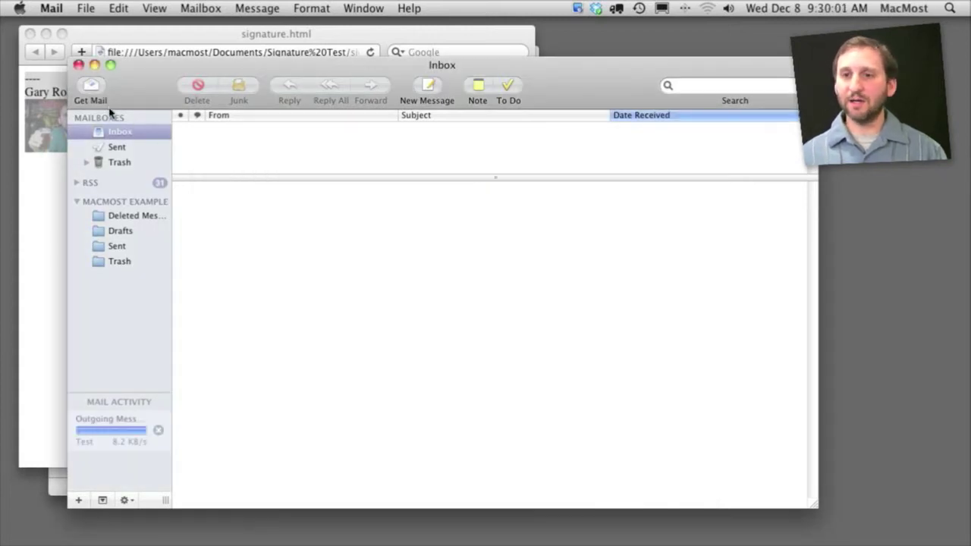
click(89, 86)
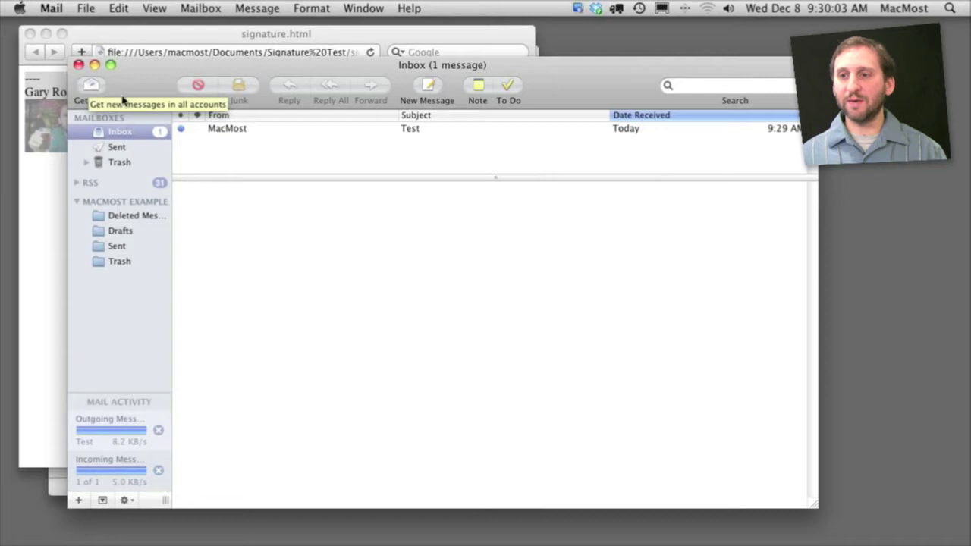
click(238, 128)
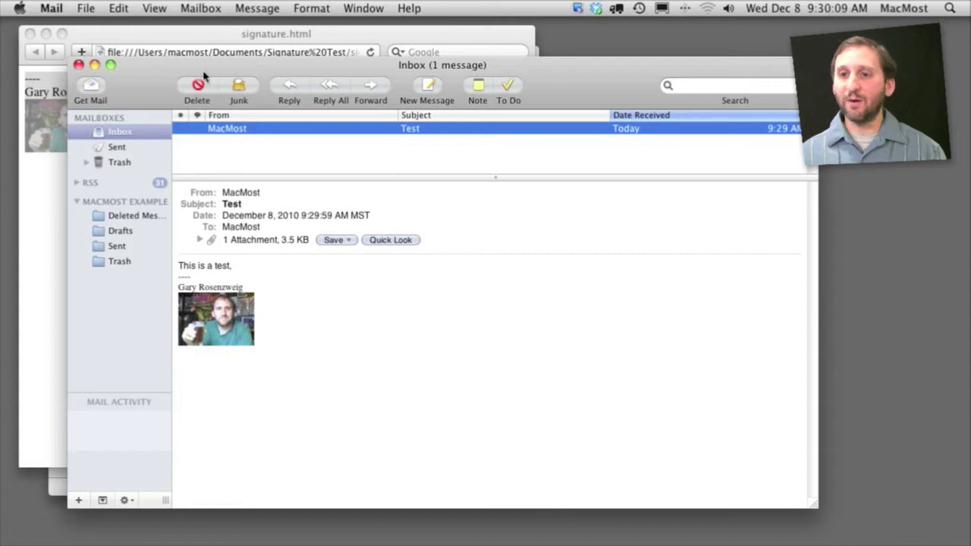
Step: Start another new message with Signature #1 inserted and open the Format menu
click(91, 87)
click(428, 88)
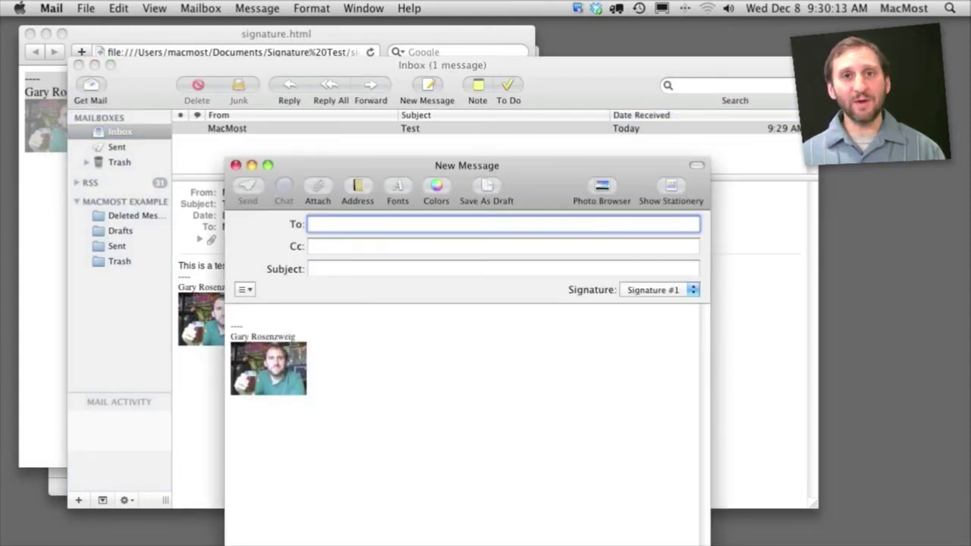
click(311, 8)
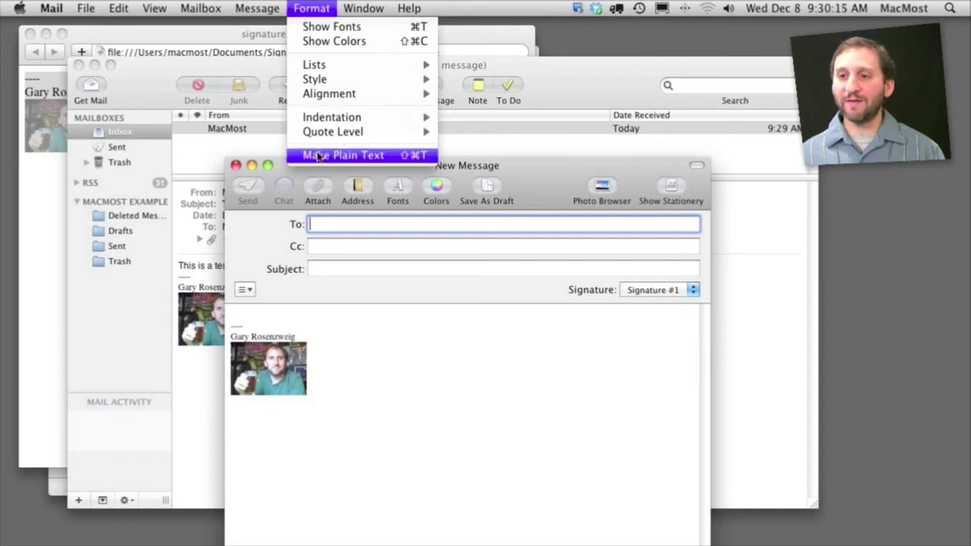